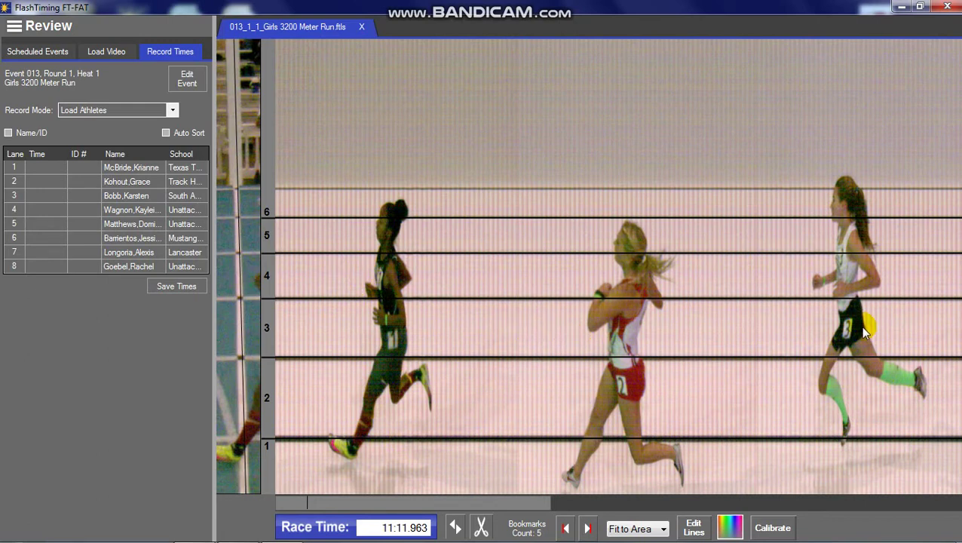
Step: Mark and record the finish times for lanes 1, 2 and 3 from the scan
{"action": "left_click", "coordinate": [373, 311]}
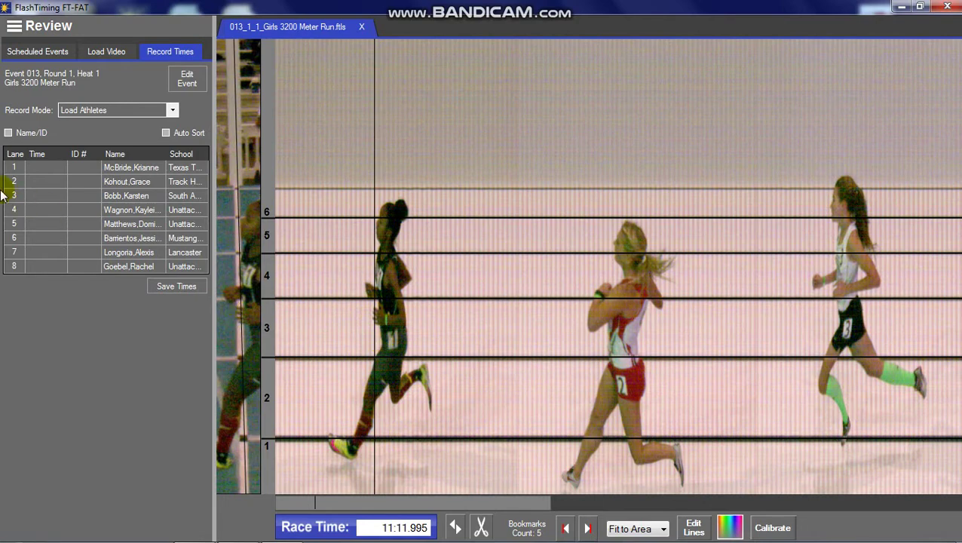
{"action": "left_click", "coordinate": [47, 168]}
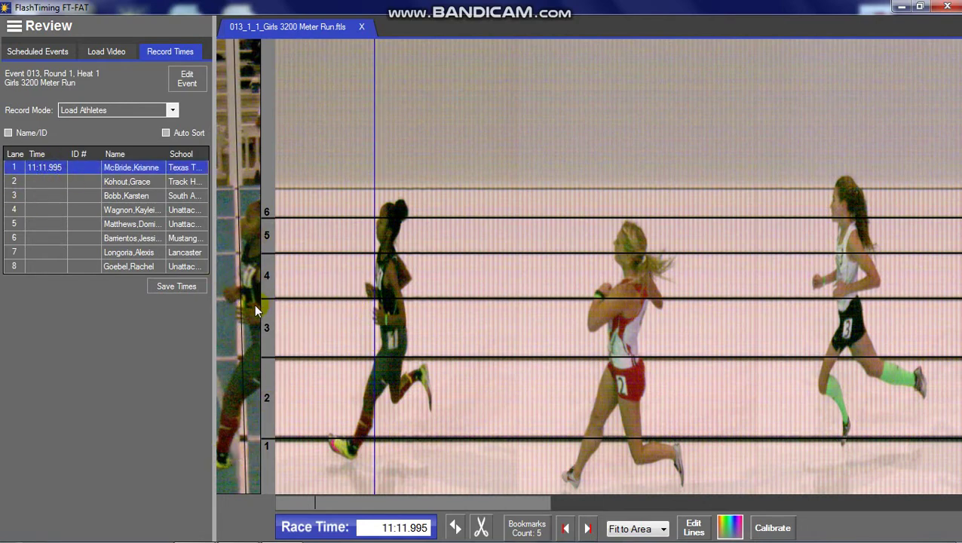
{"action": "left_click_drag", "start_coordinate": [588, 338], "coordinate": [605, 335]}
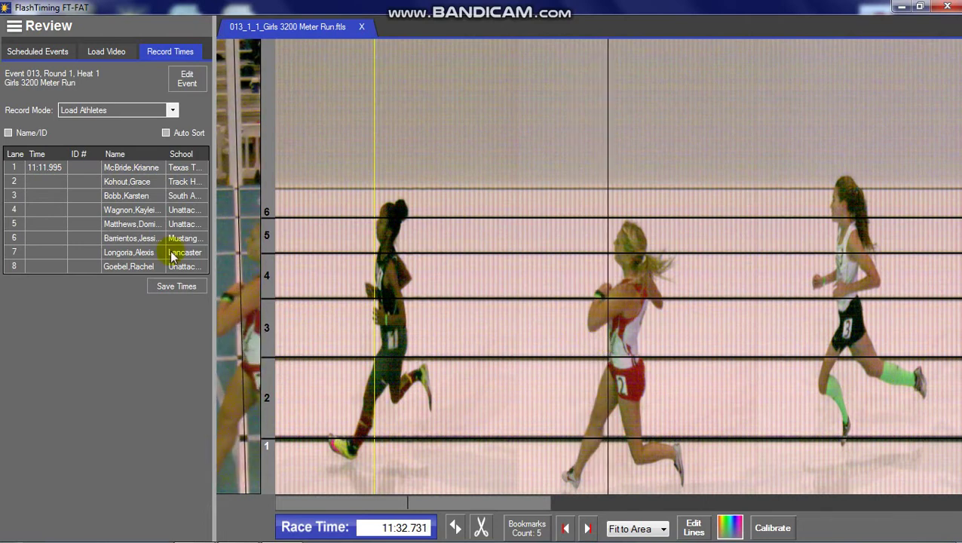
{"action": "left_click", "coordinate": [34, 187]}
{"action": "left_click_drag", "start_coordinate": [790, 270], "coordinate": [834, 270]}
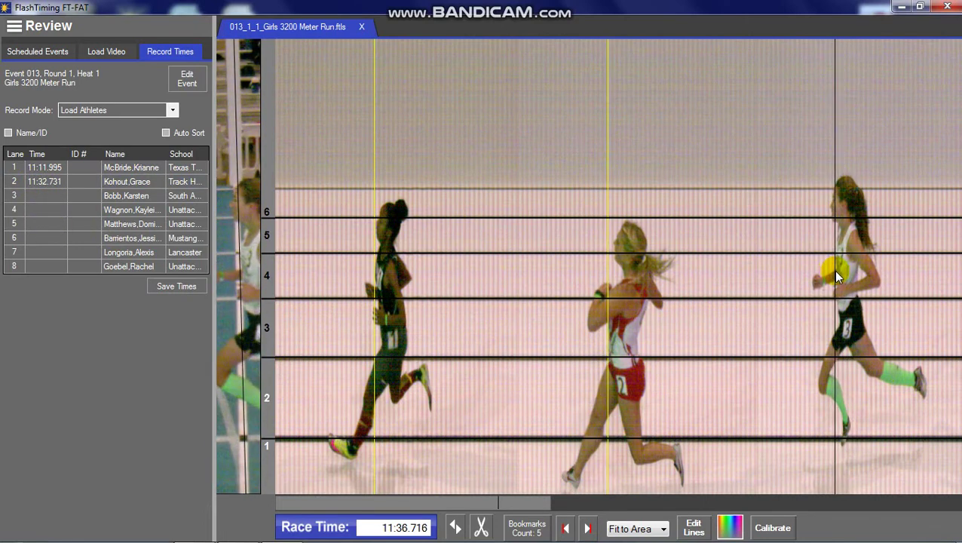
{"action": "left_click", "coordinate": [59, 195]}
Step: Mark and record the finish times for lanes 5, 6 and 7
{"action": "left_click_drag", "start_coordinate": [476, 498], "coordinate": [683, 519]}
{"action": "left_click", "coordinate": [515, 322]}
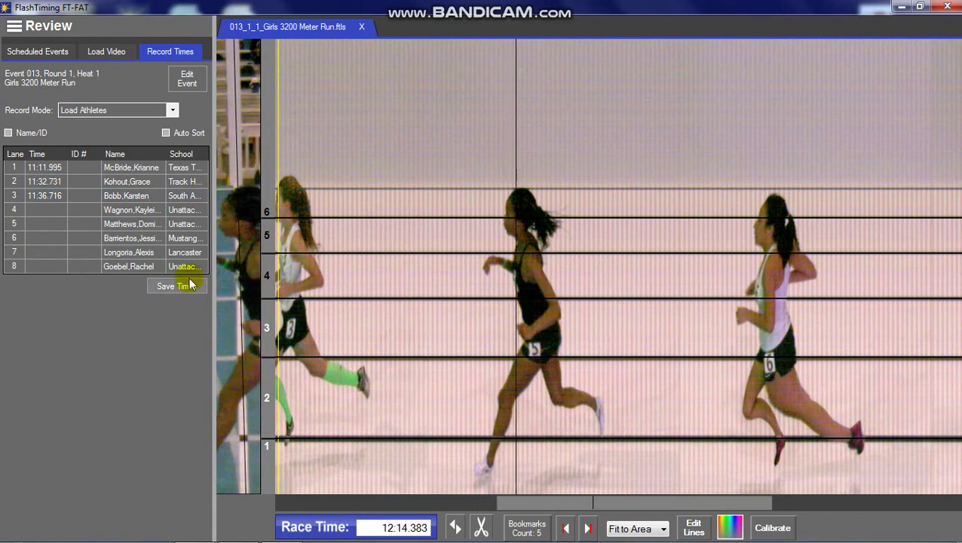
{"action": "left_click", "coordinate": [48, 228]}
{"action": "left_click", "coordinate": [754, 302]}
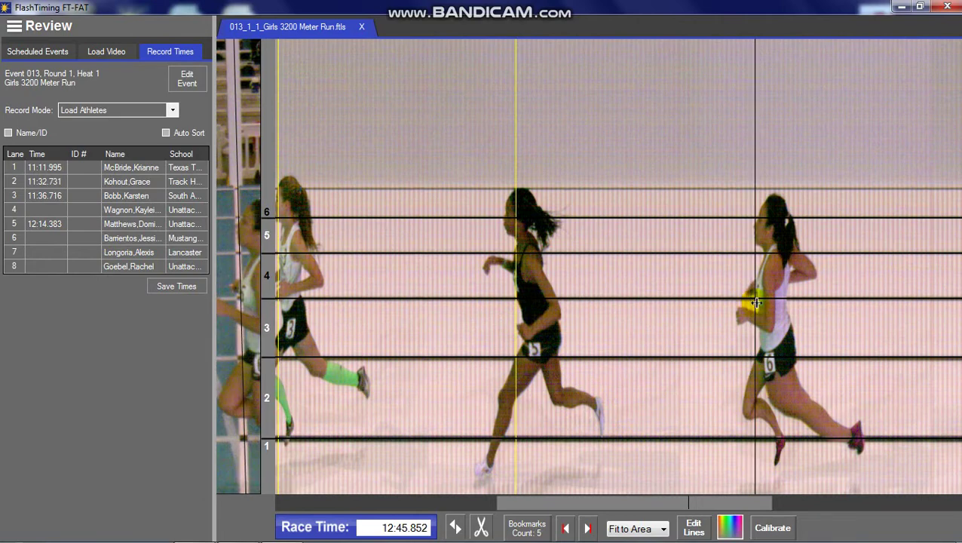
{"action": "left_click", "coordinate": [40, 237]}
{"action": "left_click_drag", "start_coordinate": [605, 498], "coordinate": [807, 520]}
{"action": "left_click", "coordinate": [511, 273]}
{"action": "left_click", "coordinate": [519, 273]}
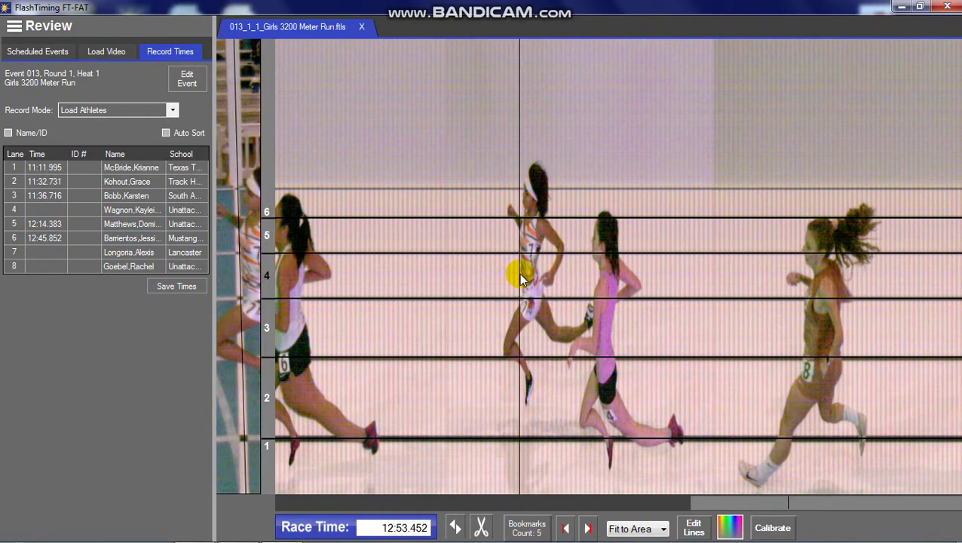
{"action": "left_click", "coordinate": [41, 256]}
Step: Record lanes 4 and 8 (lane 8 at 13:27.838) and save all 8 results
{"action": "left_click", "coordinate": [594, 337]}
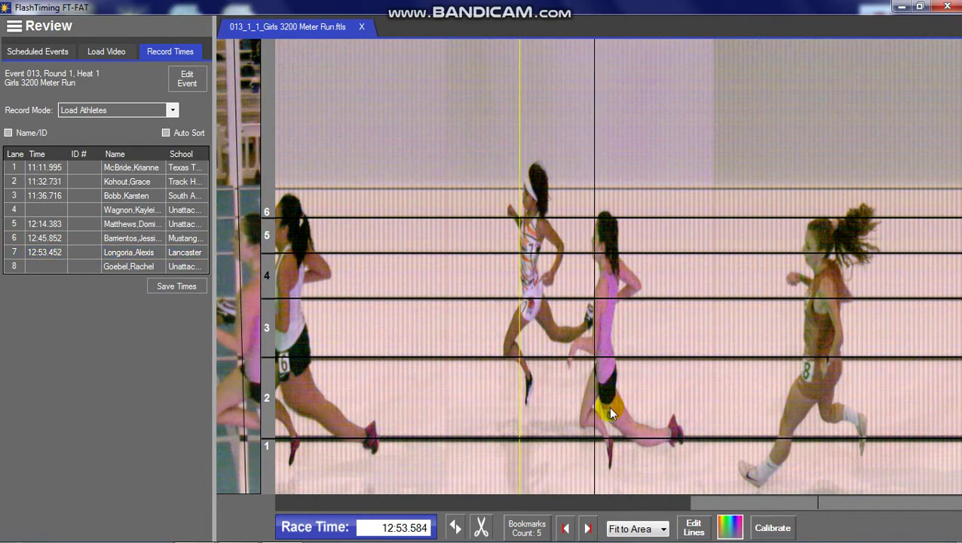
{"action": "left_click", "coordinate": [38, 211]}
{"action": "left_click", "coordinate": [796, 333]}
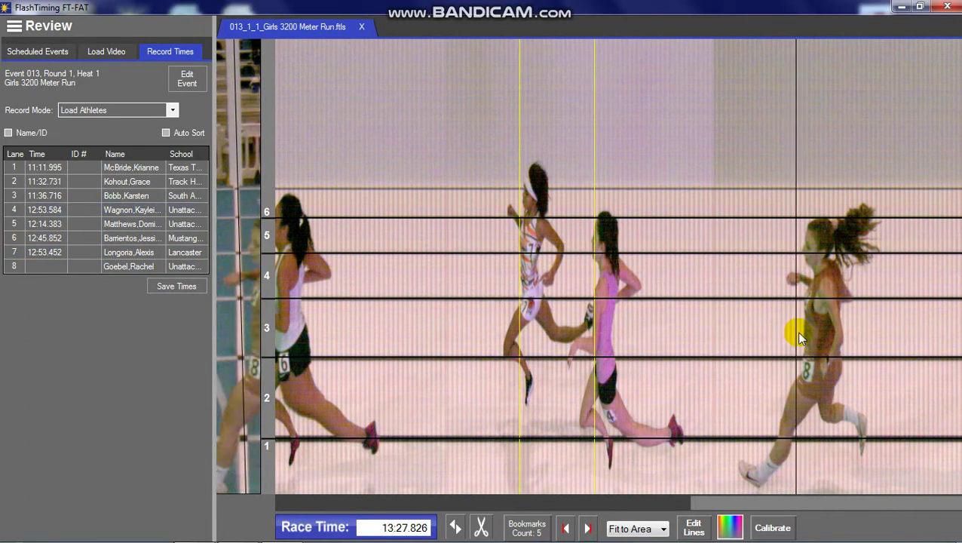
{"action": "left_click", "coordinate": [801, 336]}
{"action": "left_click", "coordinate": [58, 266]}
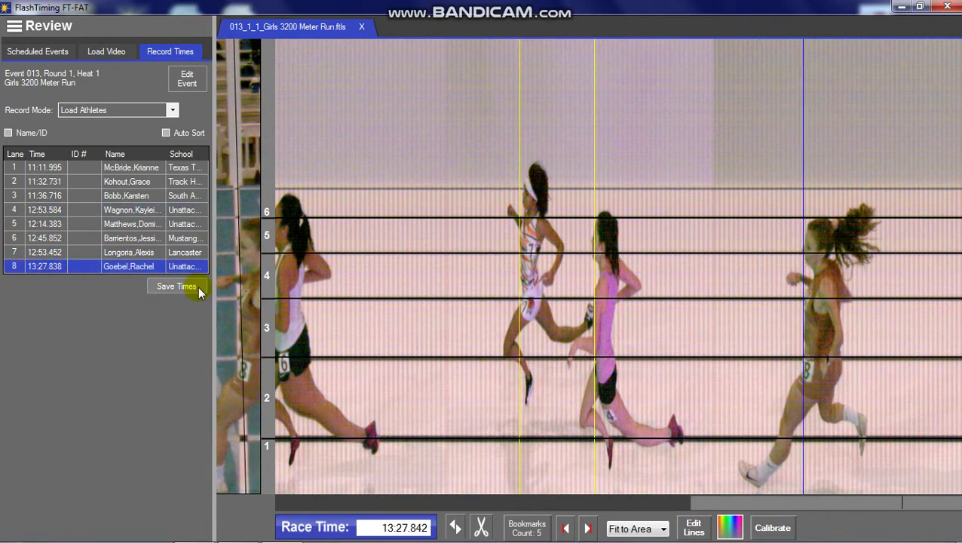
{"action": "left_click", "coordinate": [197, 287]}
{"action": "left_click", "coordinate": [616, 349]}
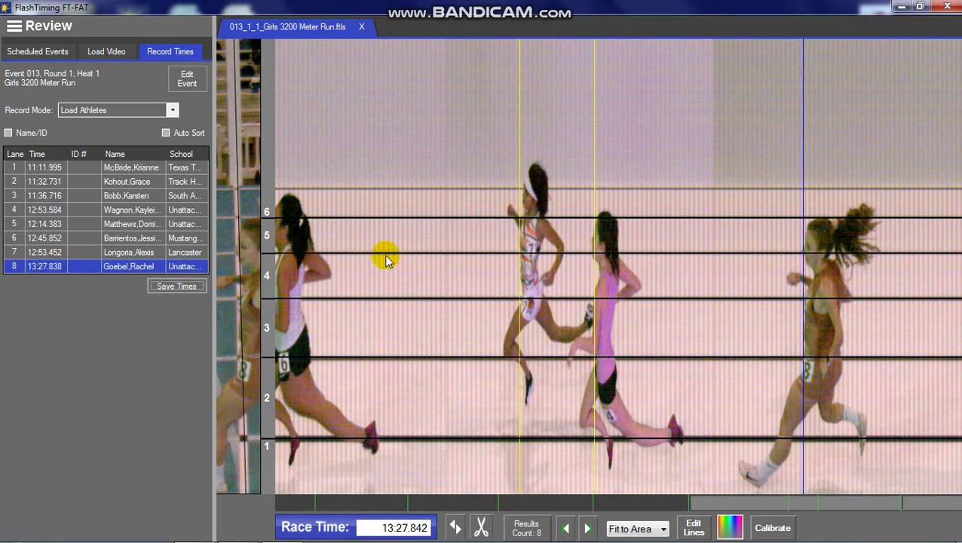
Step: Close the Girls 3200 Meter Run and open Boys 60 Meter Dash heat 2 without saved times
{"action": "left_click", "coordinate": [362, 30]}
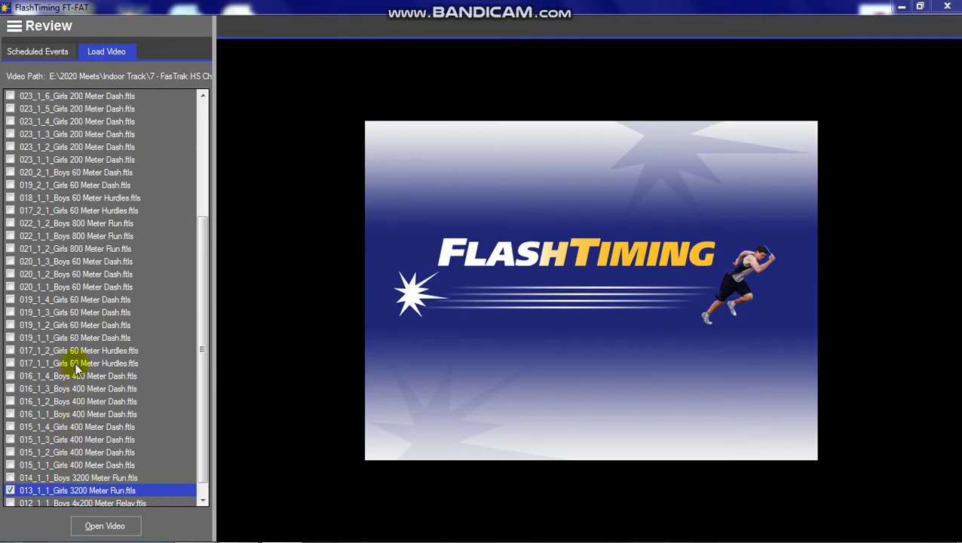
{"action": "double_click", "coordinate": [71, 276]}
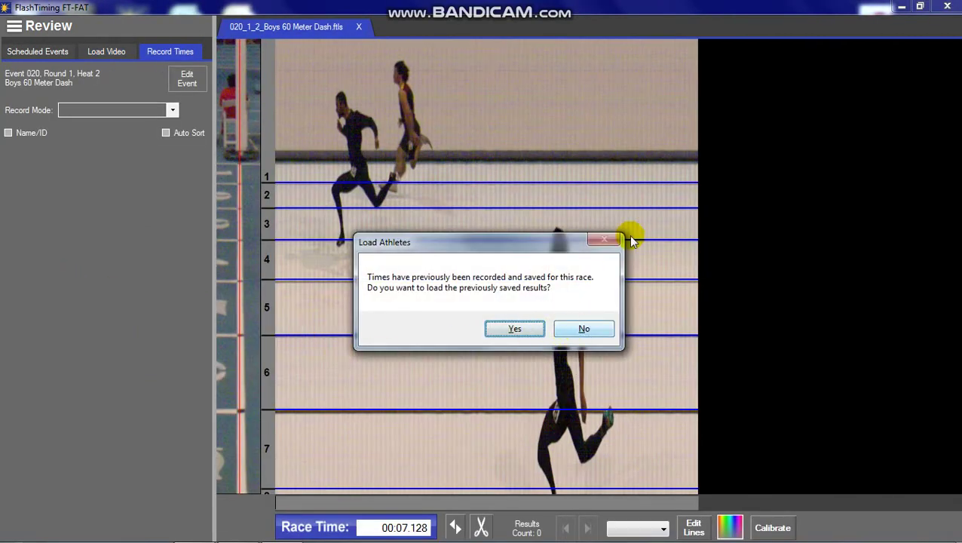
{"action": "left_click", "coordinate": [584, 328]}
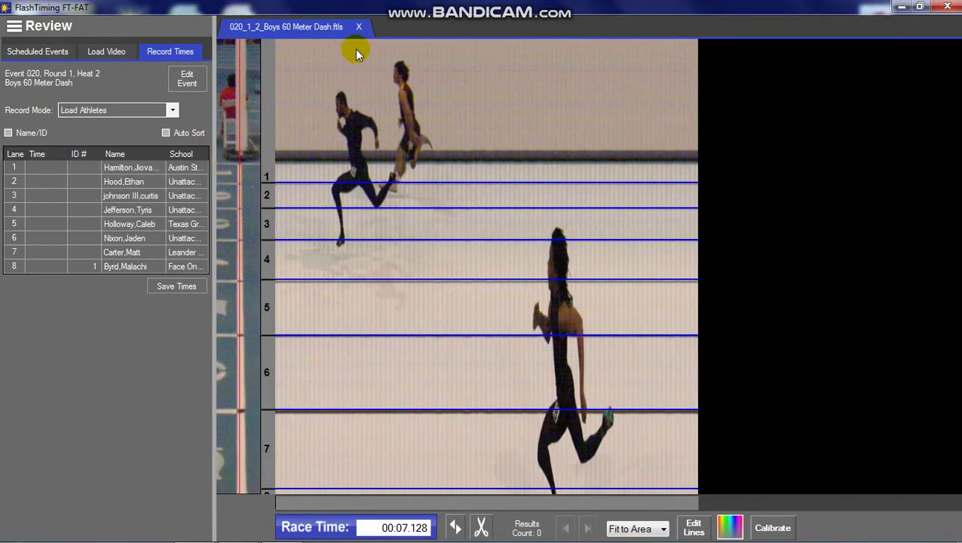
Step: Close heat 2 and open 020_1_3_Boys 60 Meter Dash.ftls, declining the saved times
{"action": "left_click", "coordinate": [359, 26]}
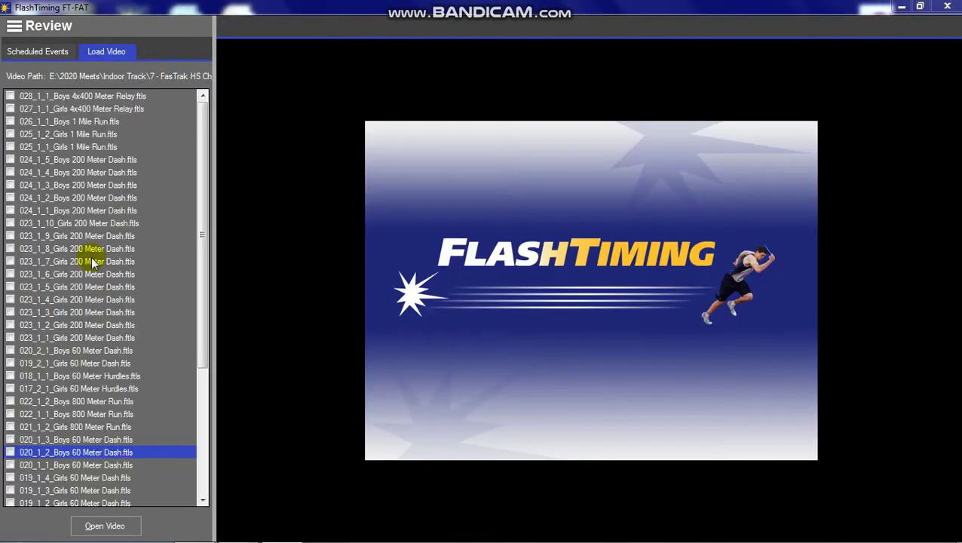
{"action": "left_click", "coordinate": [78, 441]}
{"action": "double_click", "coordinate": [78, 441]}
{"action": "left_click", "coordinate": [584, 327]}
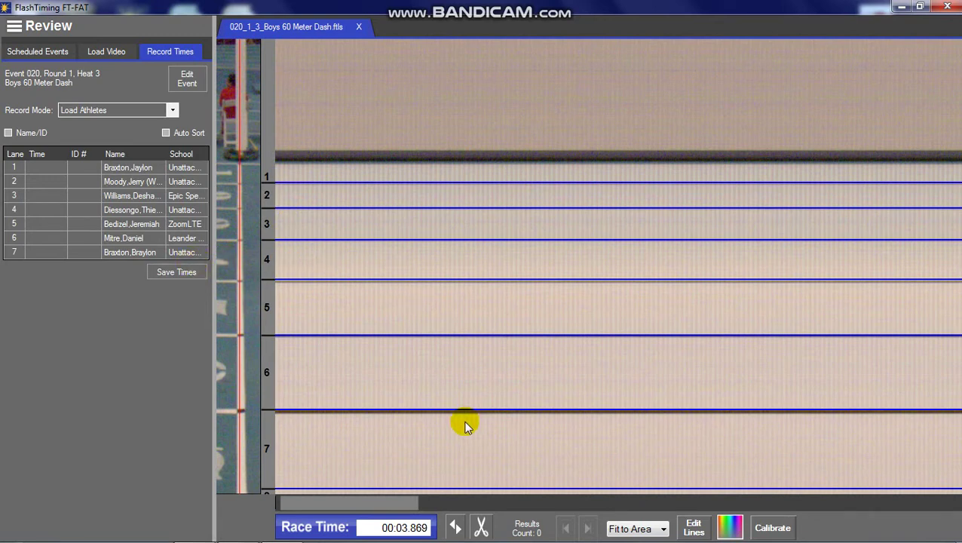
Step: Scroll the heat 3 scan to the runners crossing and trim the line-scan image there
{"action": "left_click_drag", "start_coordinate": [357, 506], "coordinate": [462, 491]}
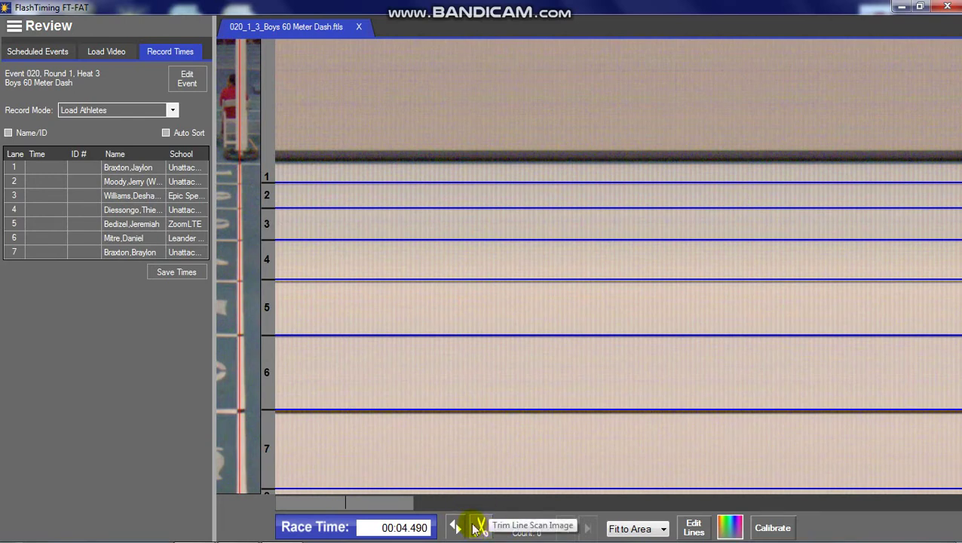
{"action": "left_click", "coordinate": [479, 528]}
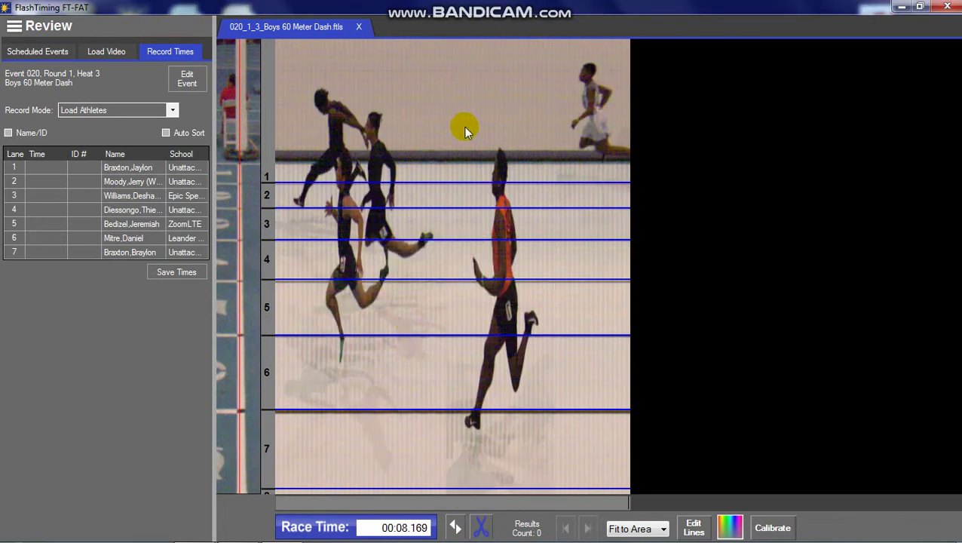
Step: Record 00:07.345 for lane 3 and 00:07.361 for lane 6
{"action": "left_click", "coordinate": [293, 218]}
{"action": "left_click_drag", "start_coordinate": [295, 221], "coordinate": [327, 215]}
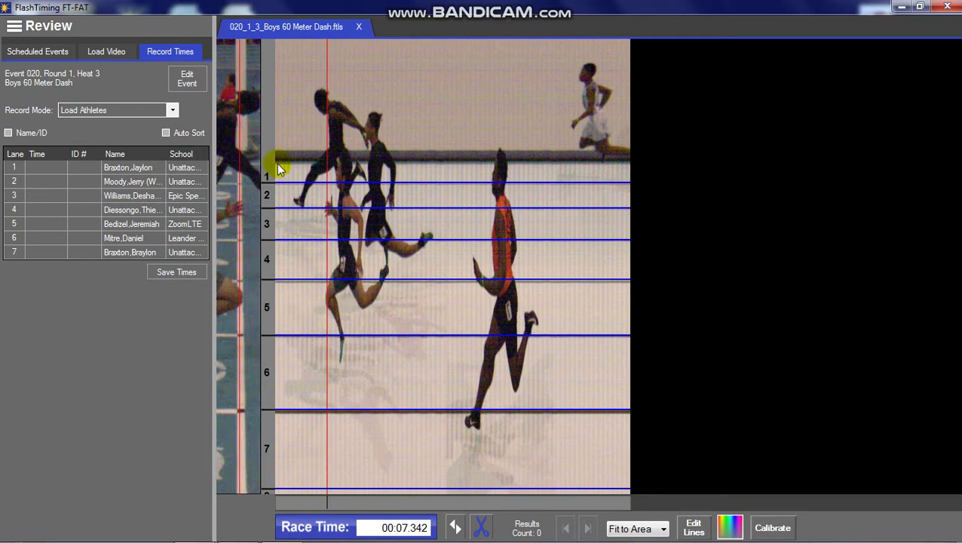
{"action": "left_click_drag", "start_coordinate": [279, 161], "coordinate": [330, 186]}
{"action": "left_click", "coordinate": [63, 195]}
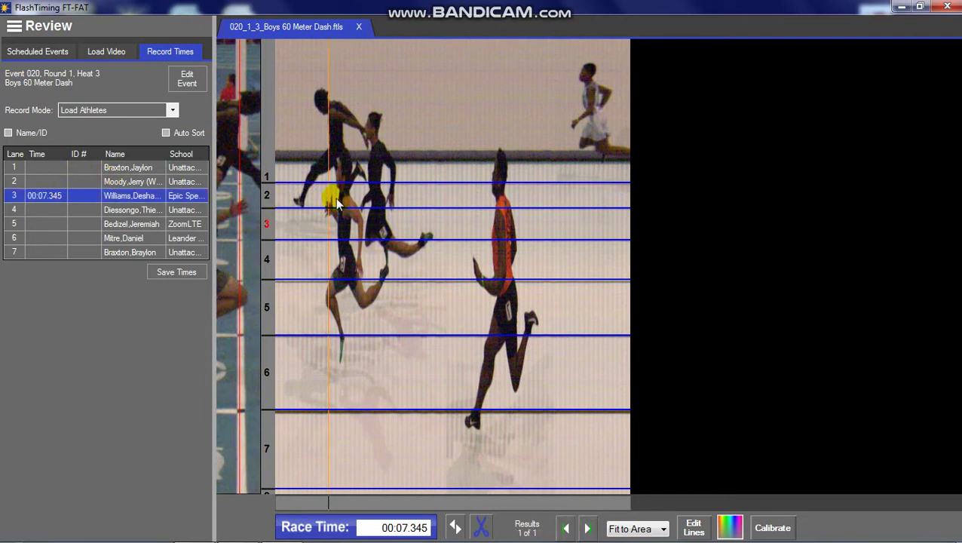
{"action": "left_click_drag", "start_coordinate": [331, 221], "coordinate": [338, 262]}
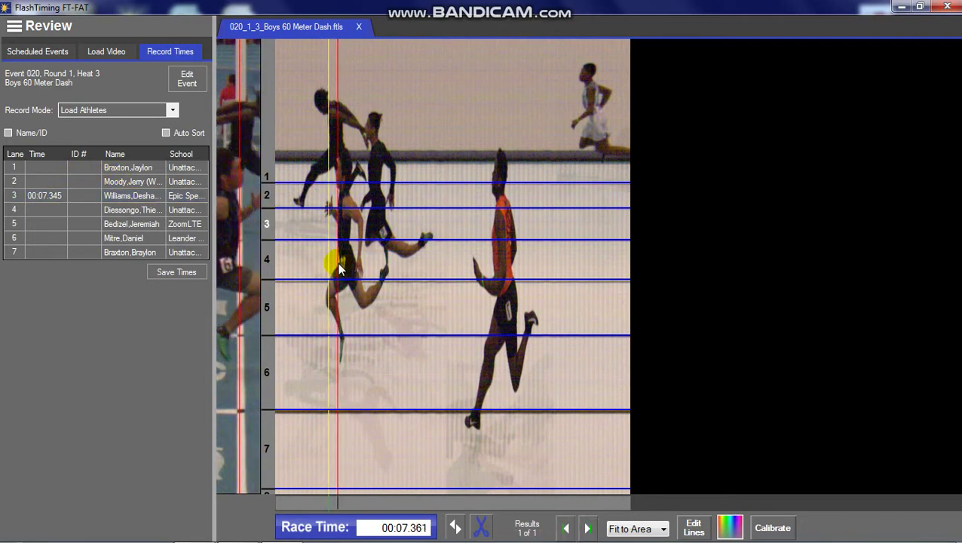
{"action": "left_click", "coordinate": [60, 241]}
Step: Record 00:07.418 for lane 5, 00:07.776 for lane 7 and 00:08.093 for lane 1
{"action": "left_click_drag", "start_coordinate": [358, 216], "coordinate": [369, 202]}
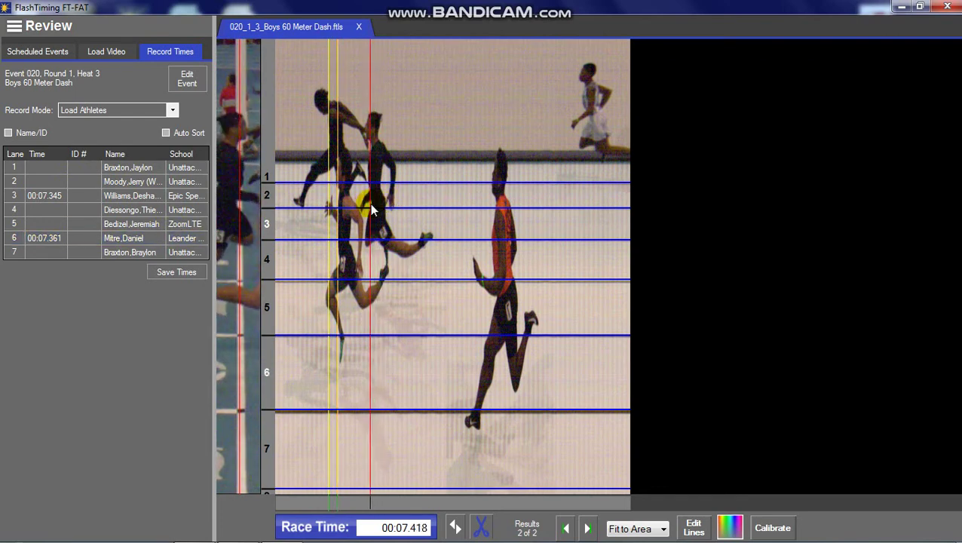
{"action": "left_click", "coordinate": [50, 227]}
{"action": "left_click_drag", "start_coordinate": [446, 319], "coordinate": [491, 329]}
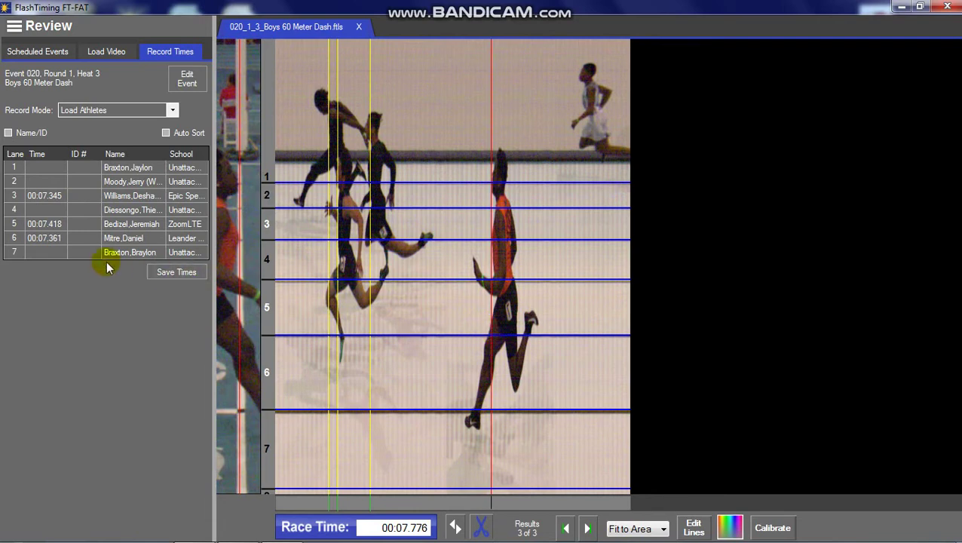
{"action": "left_click", "coordinate": [45, 252]}
{"action": "mouse_move", "coordinate": [589, 134]}
{"action": "left_mouse_down"}
{"action": "mouse_move", "coordinate": [580, 137]}
{"action": "mouse_move", "coordinate": [623, 143]}
{"action": "mouse_move", "coordinate": [584, 140]}
{"action": "left_mouse_up"}
{"action": "left_click", "coordinate": [55, 172]}
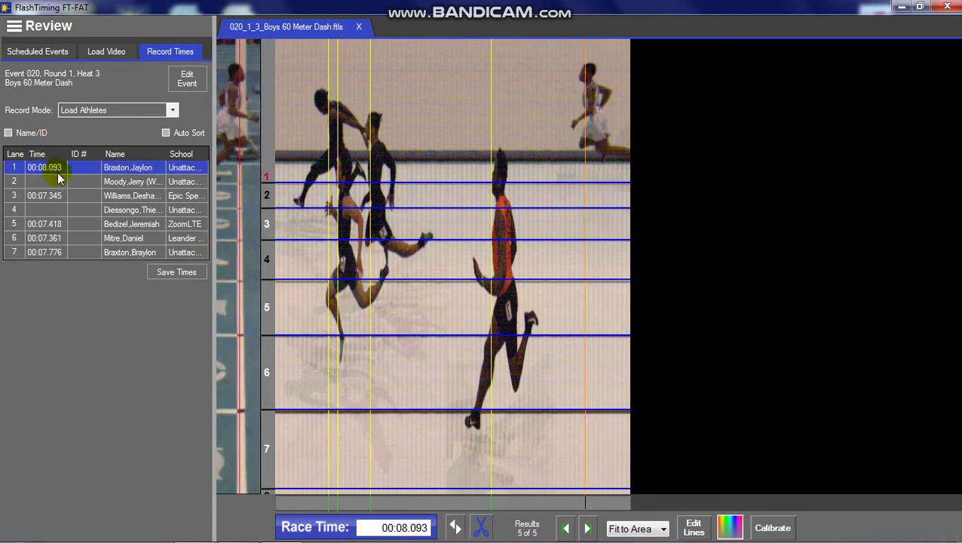
Step: Set lanes 2 and 4 to Did Not Start (DNS) in the lane table
{"action": "right_click", "coordinate": [51, 186]}
{"action": "left_click", "coordinate": [83, 206]}
{"action": "right_click", "coordinate": [48, 210]}
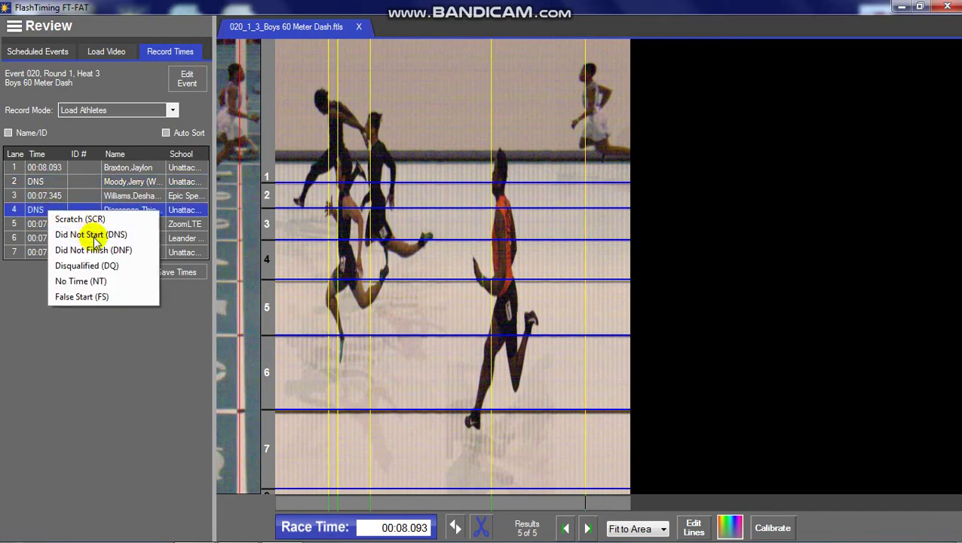
{"action": "left_click", "coordinate": [87, 234]}
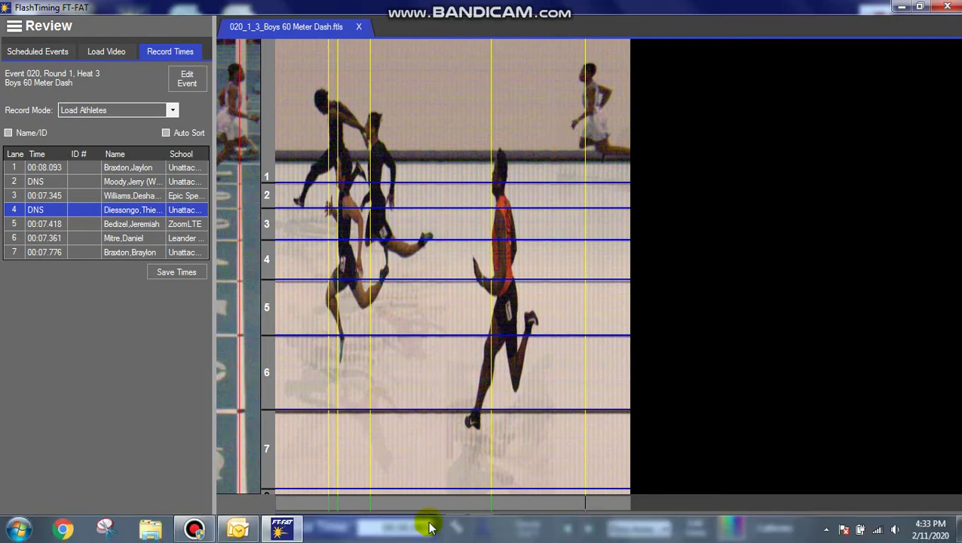
Step: Place the red time line on the scan and nudge it until Race Time reads 00:07.514
{"action": "left_click", "coordinate": [415, 470]}
{"action": "left_click", "coordinate": [417, 472]}
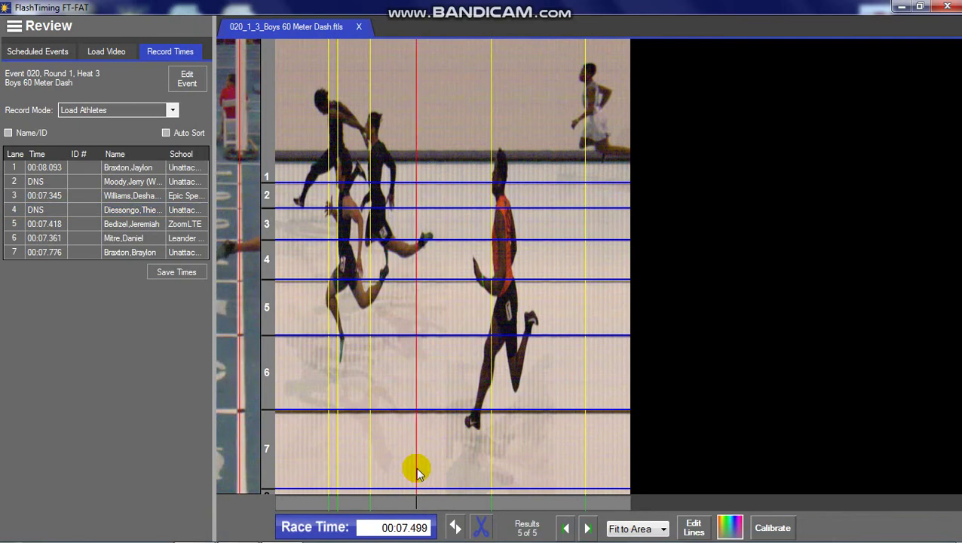
{"action": "left_click", "coordinate": [417, 473]}
{"action": "left_click", "coordinate": [419, 473]}
{"action": "left_click", "coordinate": [420, 473]}
{"action": "left_click", "coordinate": [421, 472]}
{"action": "left_click", "coordinate": [421, 469]}
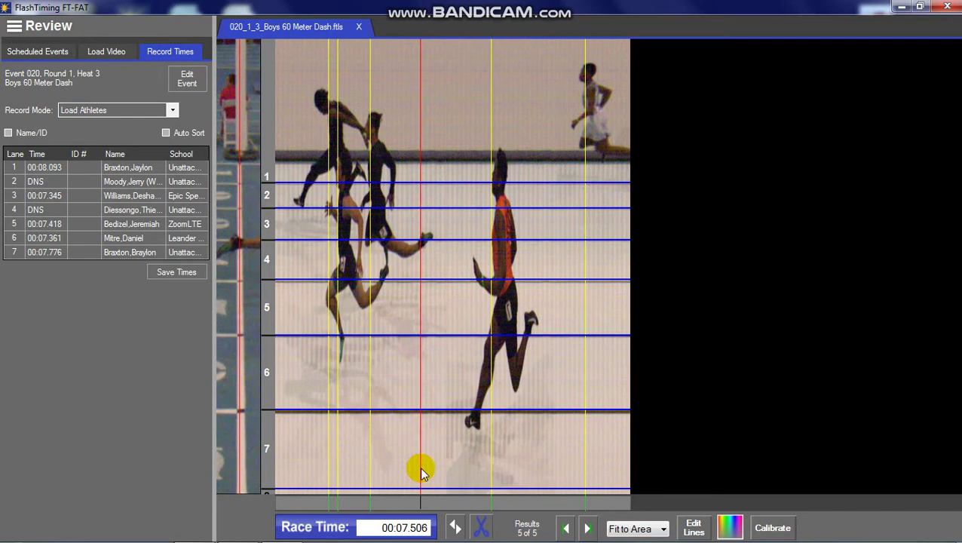
{"action": "left_click", "coordinate": [422, 473]}
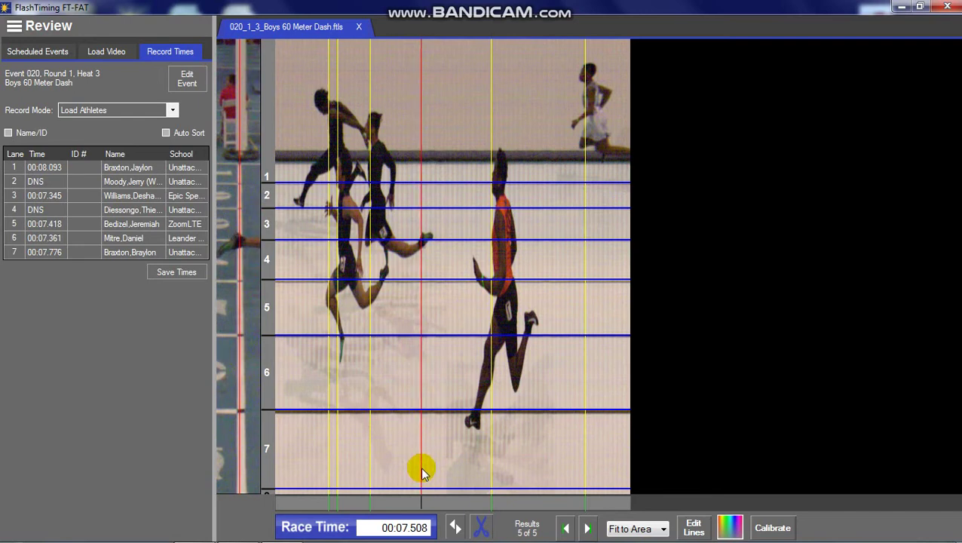
{"action": "left_click", "coordinate": [424, 472]}
{"action": "left_click", "coordinate": [424, 473]}
{"action": "left_click", "coordinate": [427, 473]}
{"action": "left_click", "coordinate": [425, 470]}
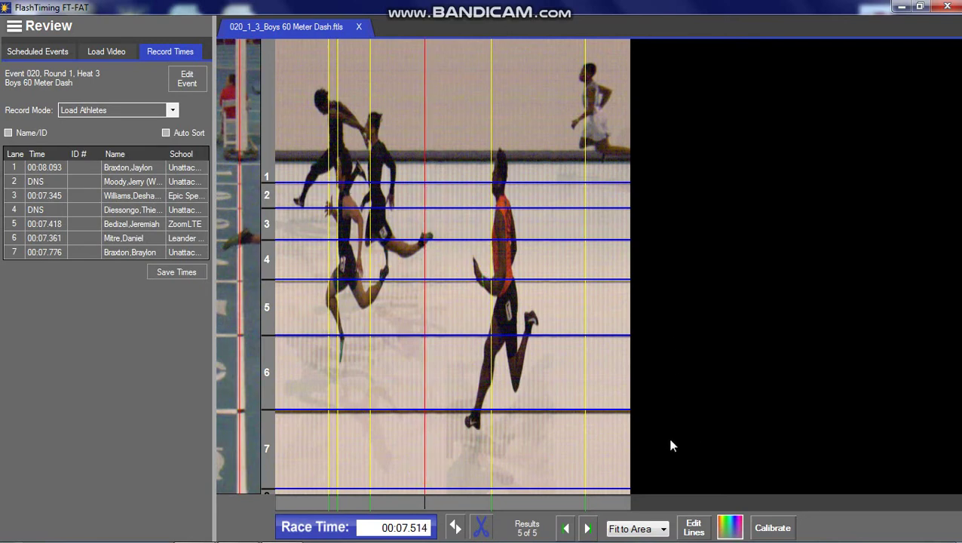
{"action": "left_click", "coordinate": [663, 527]}
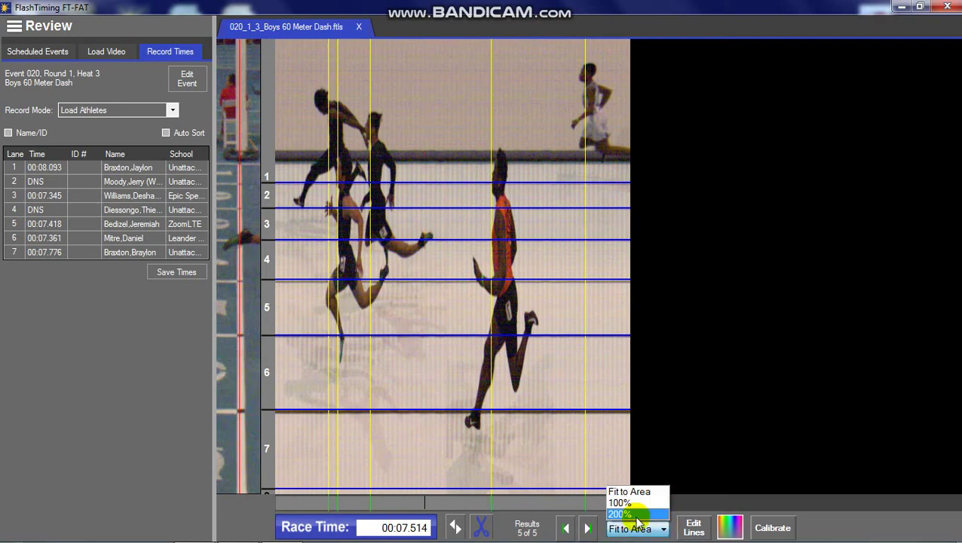
{"action": "left_click", "coordinate": [636, 514]}
{"action": "left_click_drag", "start_coordinate": [952, 221], "coordinate": [954, 335]}
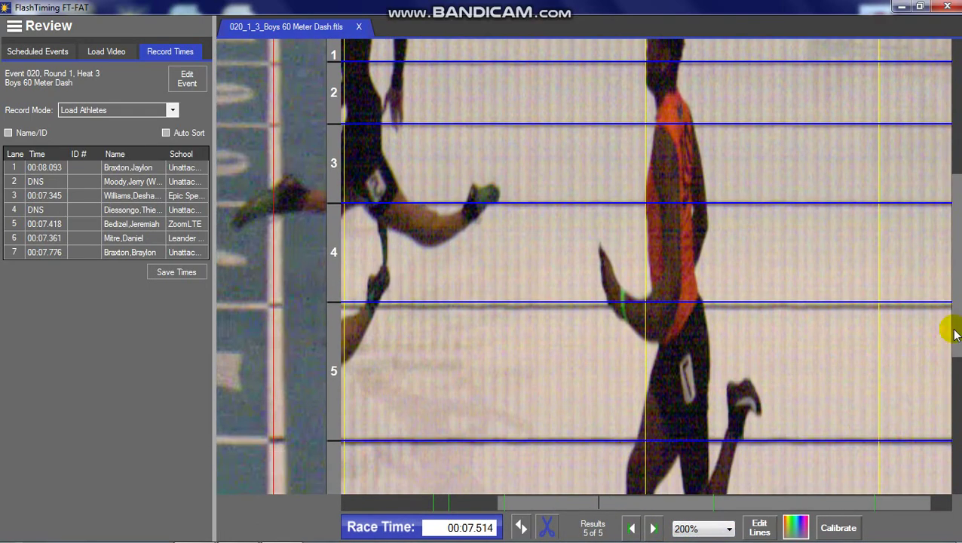
{"action": "left_click_drag", "start_coordinate": [767, 500], "coordinate": [621, 503]}
{"action": "left_click_drag", "start_coordinate": [956, 271], "coordinate": [956, 250]}
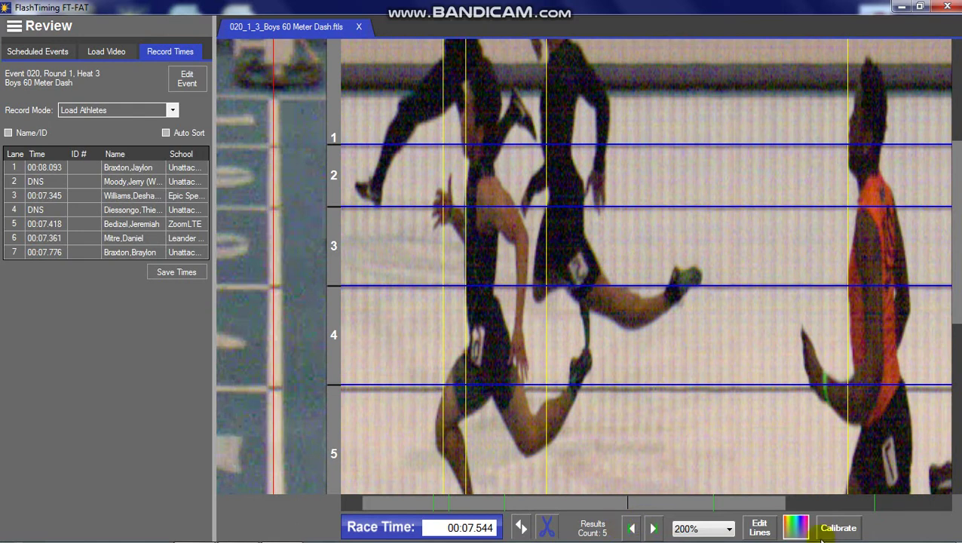
{"action": "left_click", "coordinate": [728, 528]}
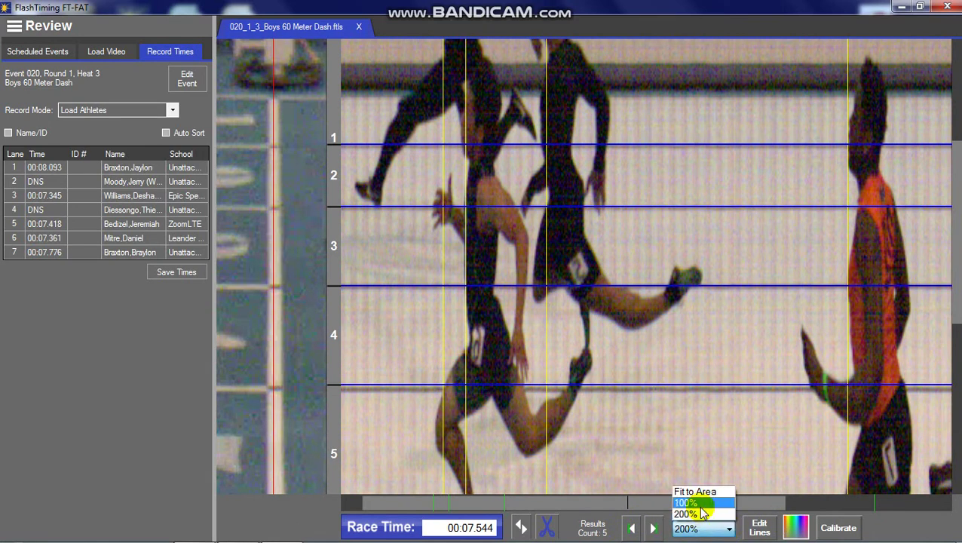
{"action": "left_click", "coordinate": [692, 493]}
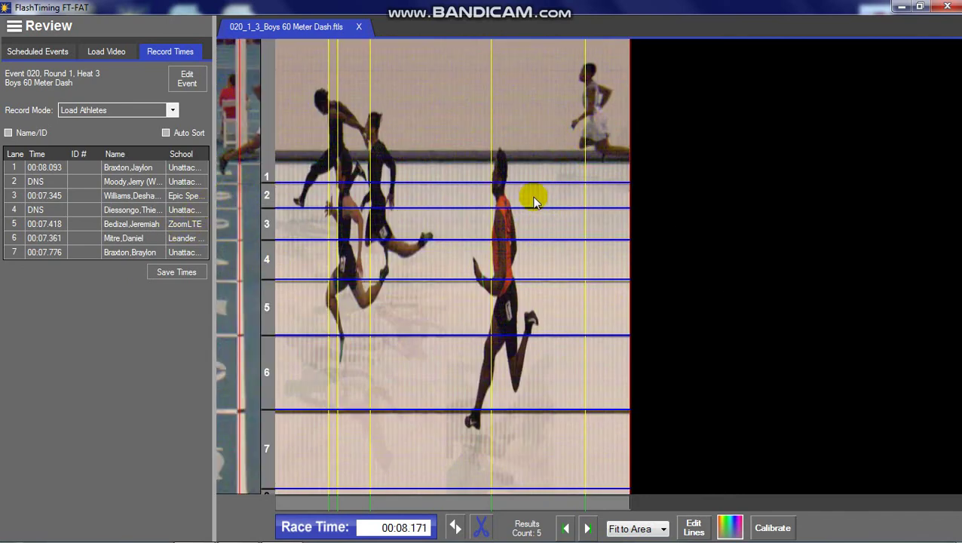
Step: Reverse the track direction of the heat 3 finish scan
{"action": "left_click", "coordinate": [455, 526]}
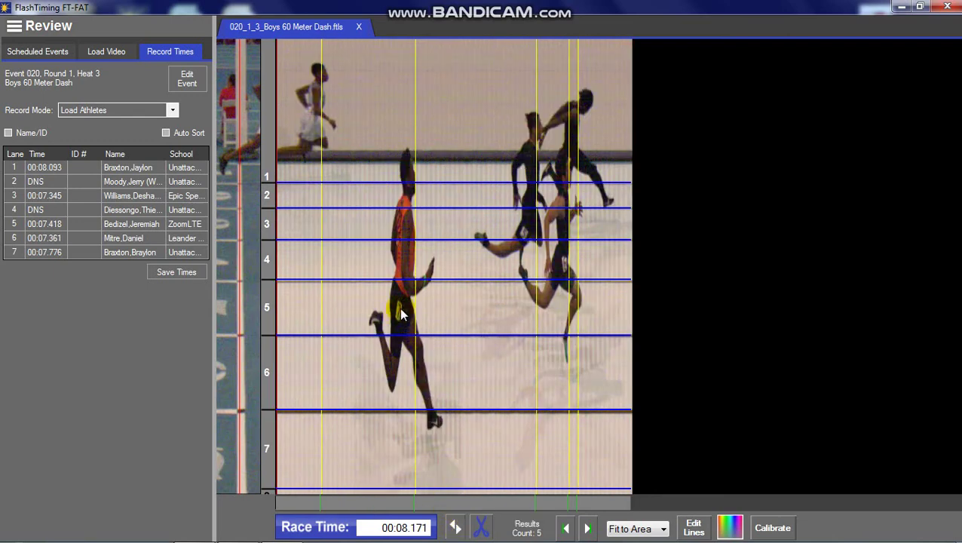